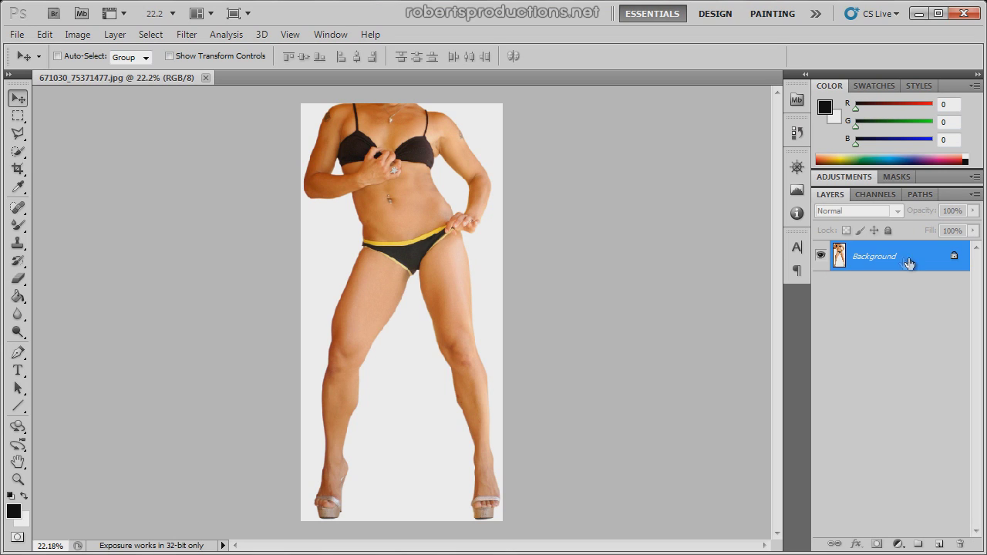
Duplicate the Background layer and open the copy in the Liquify filter
drag(909, 264, 940, 545)
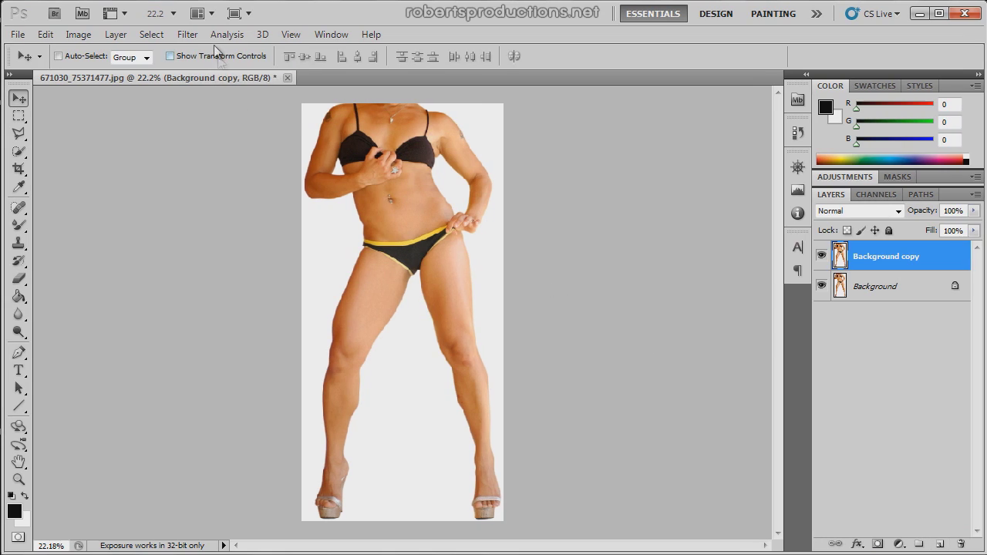
click(188, 34)
click(210, 121)
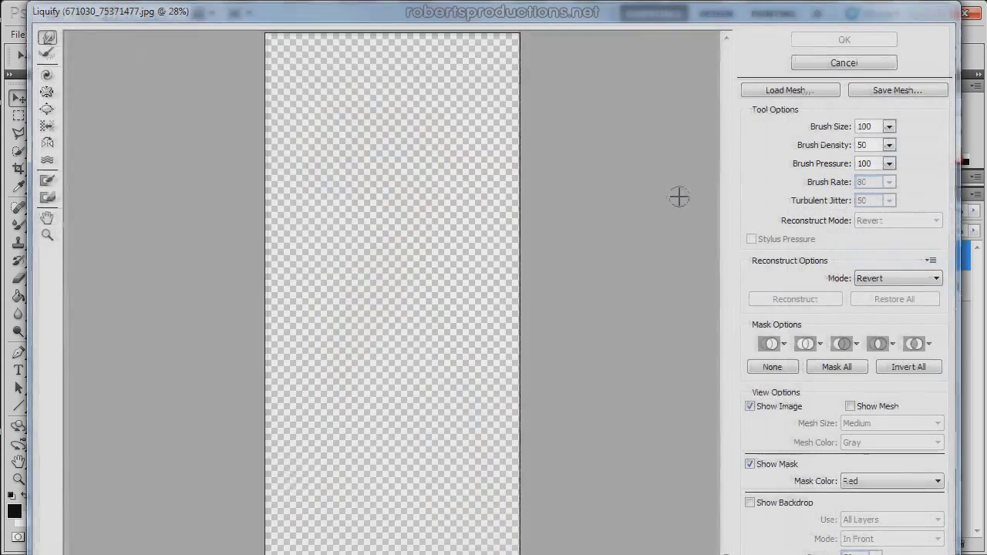
Push both edges of the waist inward with the Forward Warp tool at brush size 100
ctrl+click(387, 126)
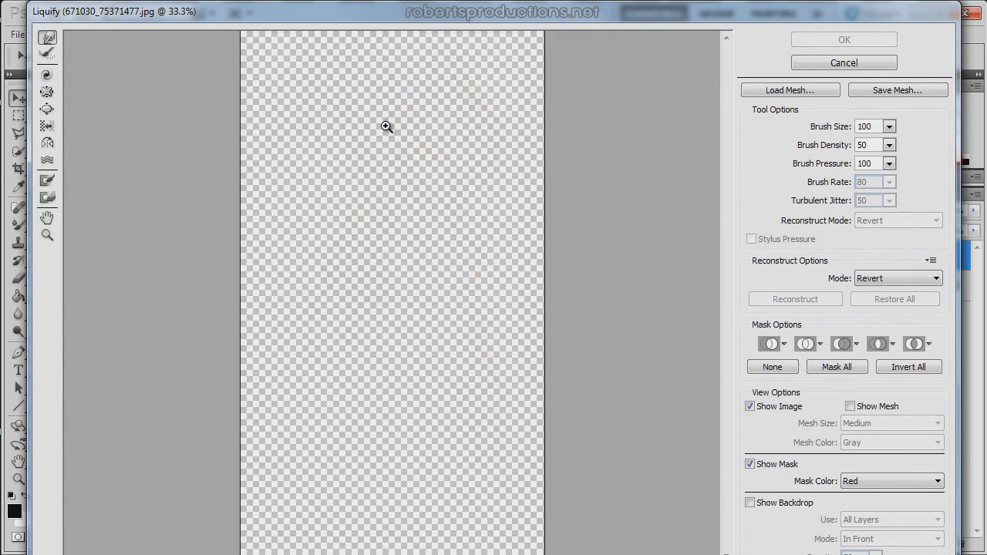
ctrl+click(387, 127)
ctrl+click(385, 130)
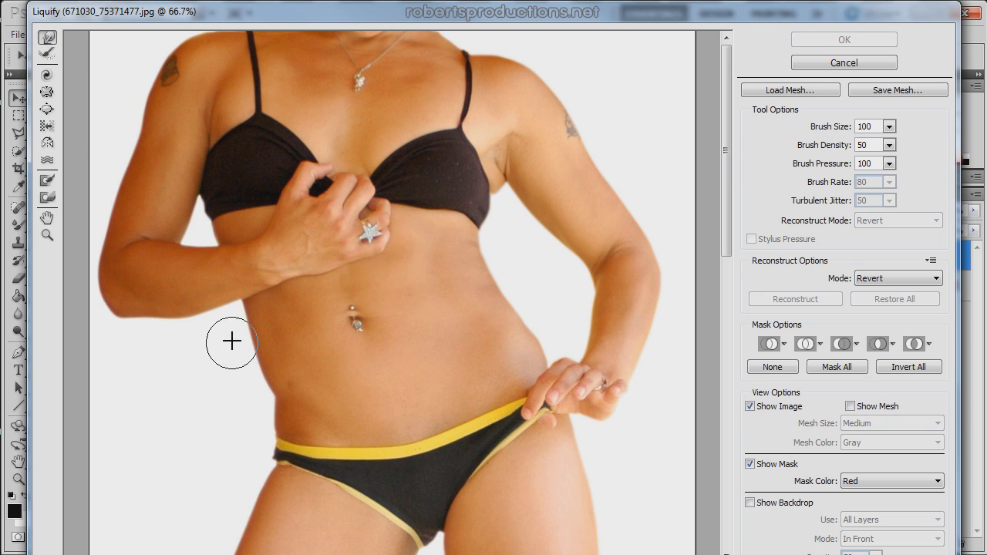
mouse_move(234, 328)
mouse_down()
mouse_move(256, 349)
mouse_move(252, 337)
mouse_move(252, 376)
mouse_move(267, 383)
mouse_move(263, 357)
mouse_move(270, 381)
mouse_move(267, 434)
mouse_move(273, 372)
mouse_move(254, 332)
mouse_up()
mouse_move(503, 240)
mouse_down()
mouse_move(487, 238)
mouse_move(496, 212)
mouse_move(495, 258)
mouse_move(511, 298)
mouse_move(549, 340)
mouse_move(509, 291)
mouse_up()
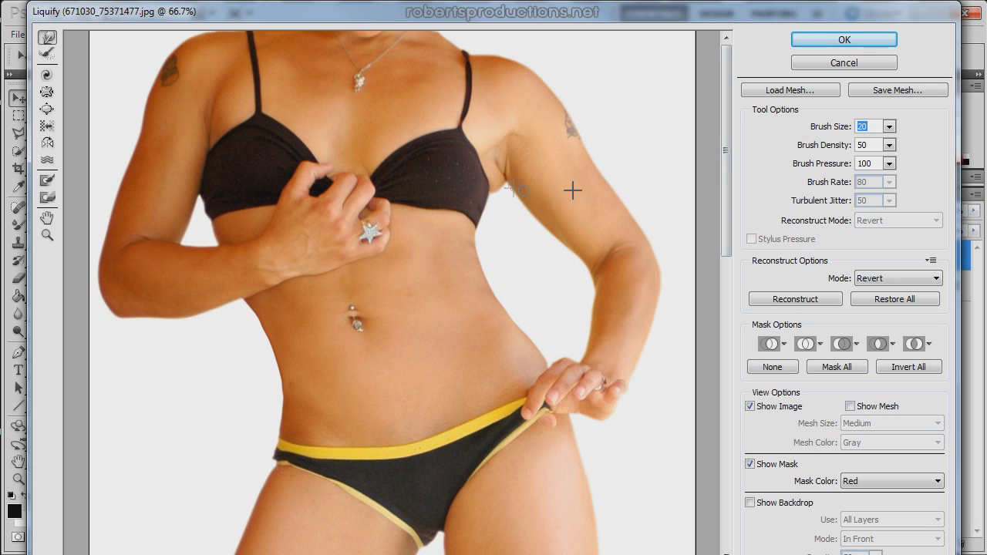
Refine the underarm edge beside the bikini top with the Forward Warp tool and set the brush size back to 100
drag(830, 127, 860, 127)
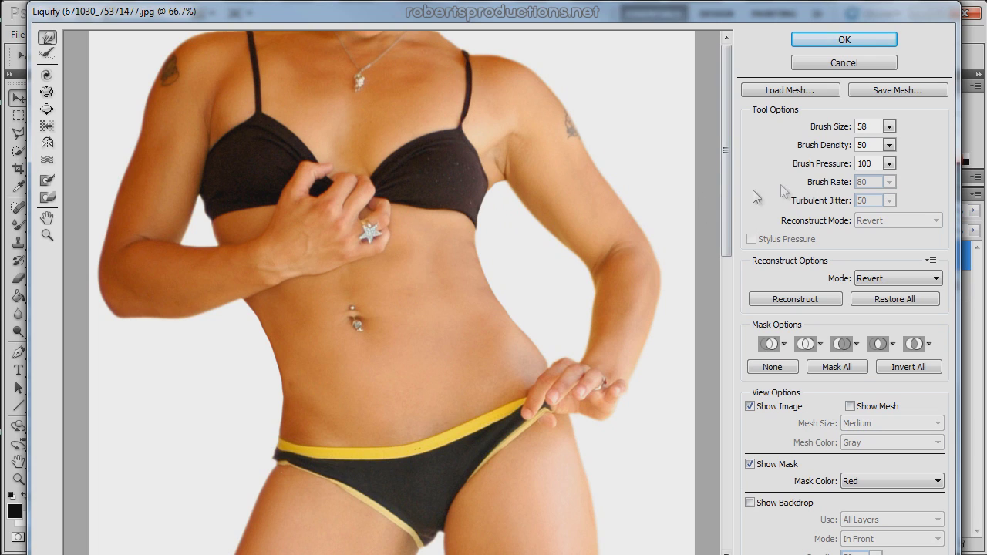
drag(837, 133, 858, 134)
drag(508, 214, 538, 231)
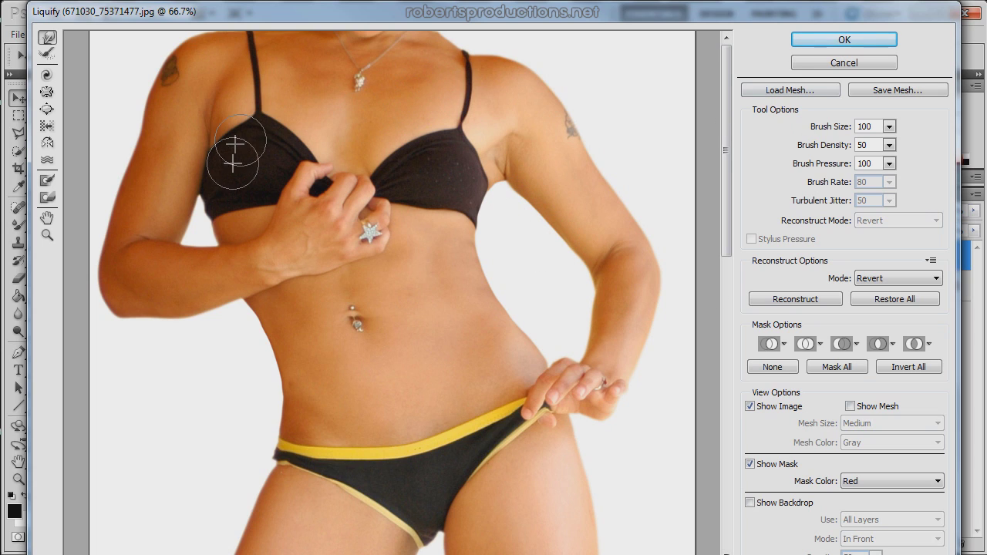
Slim both arms with the Pucker tool at brush size 202
click(47, 94)
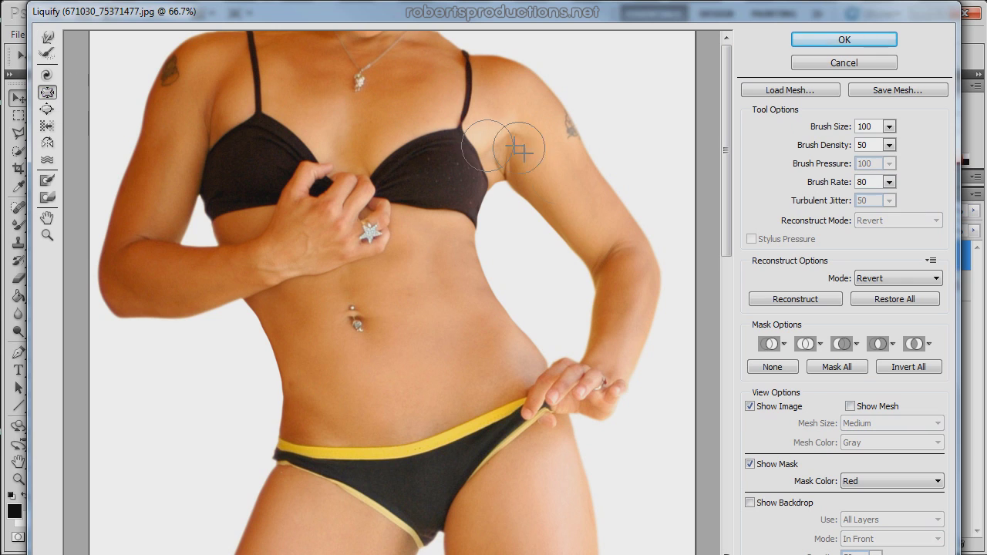
drag(806, 127, 855, 132)
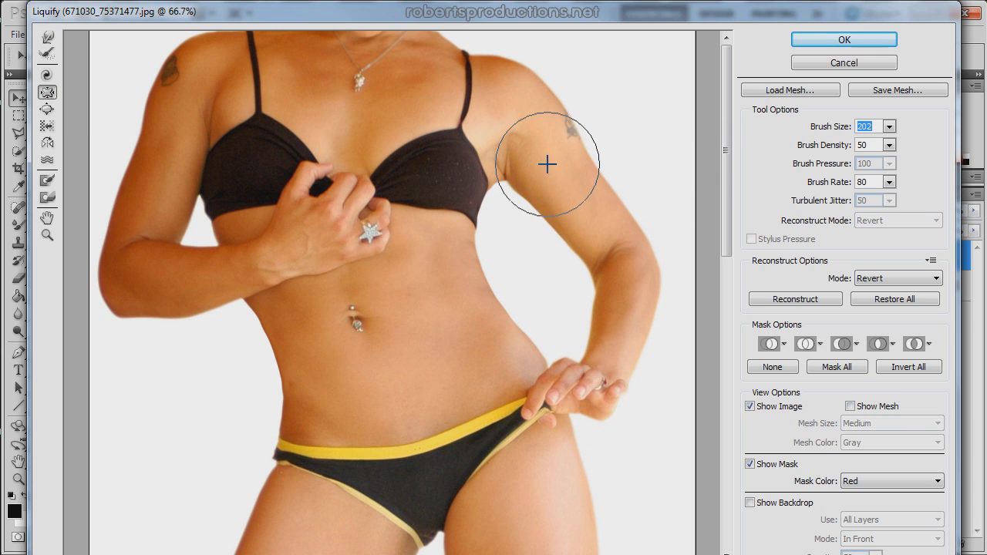
mouse_move(547, 163)
mouse_down()
mouse_move(591, 216)
mouse_move(624, 292)
mouse_up()
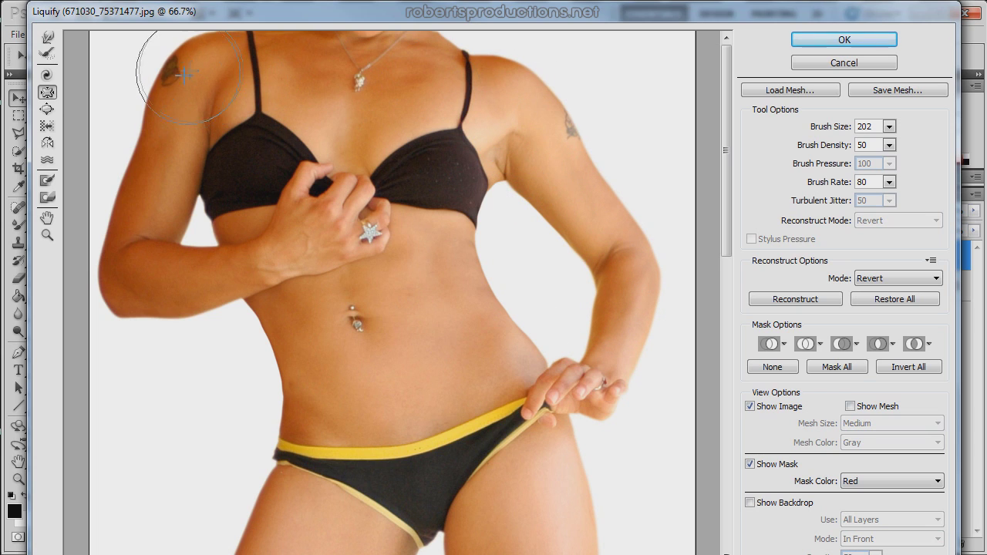
mouse_move(186, 74)
mouse_down()
mouse_move(165, 130)
mouse_move(177, 198)
mouse_move(154, 271)
mouse_move(221, 273)
mouse_up()
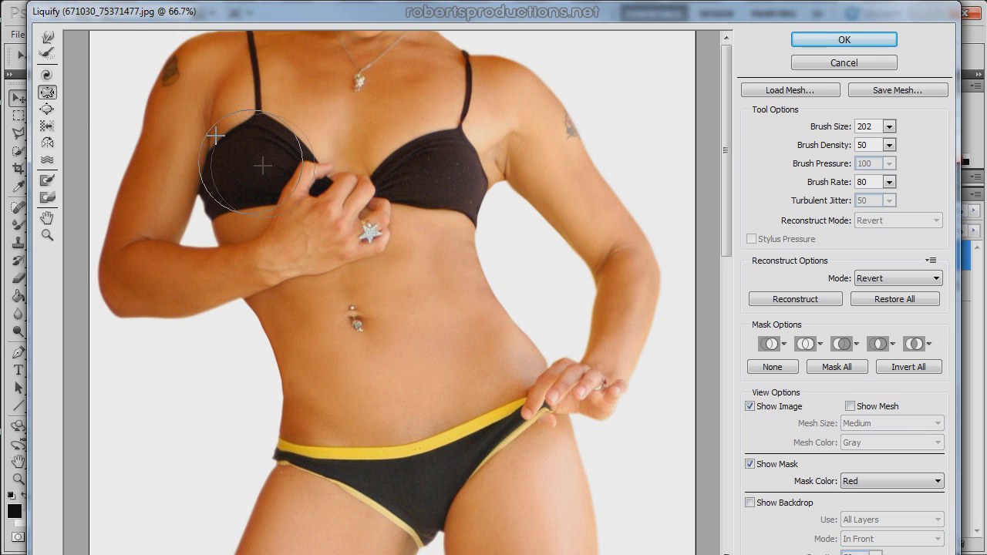
Enlarge the bust slightly with the Bloat tool at brush size 242
click(47, 109)
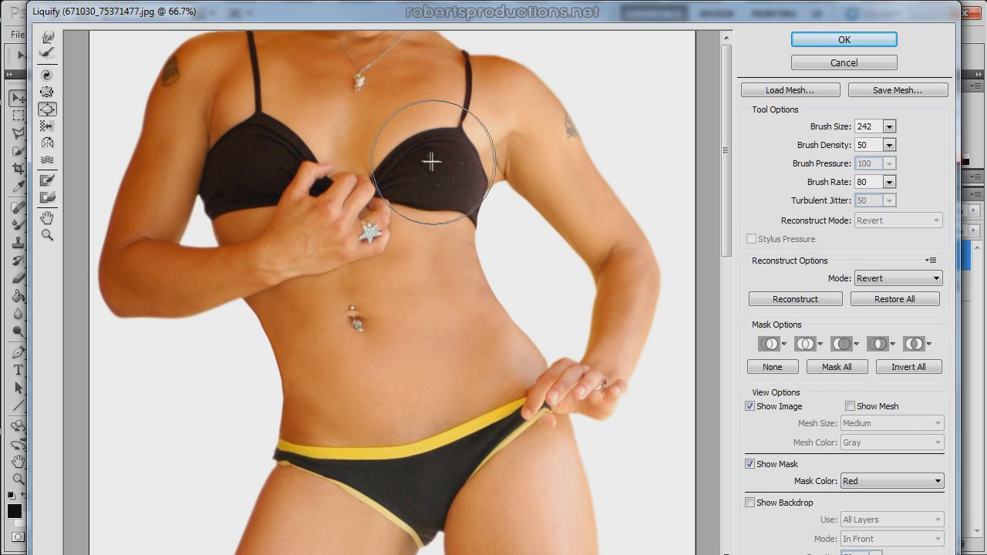
drag(430, 161, 428, 167)
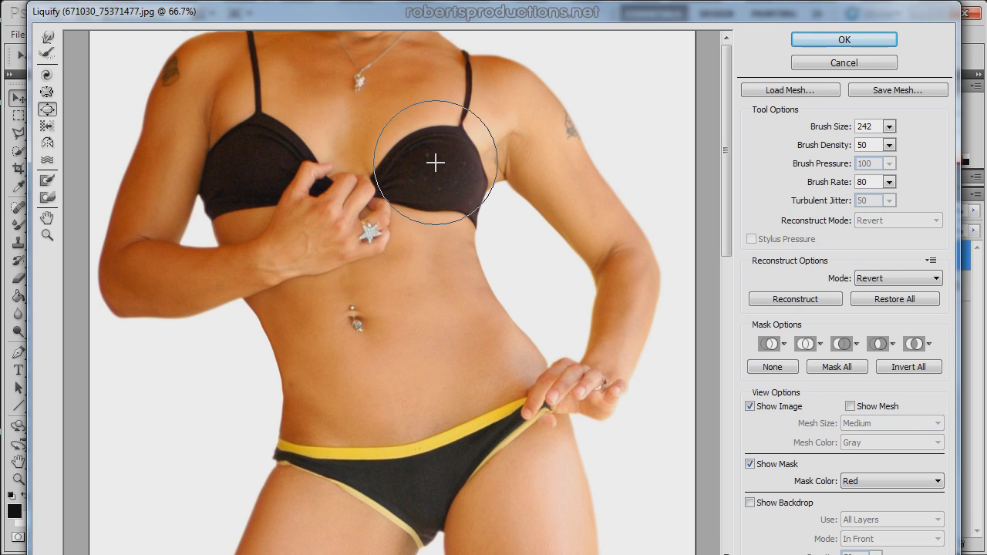
Push the inner edge of the image's left thigh inward with the Forward Warp tool, reducing the brush size from 150 to 124
click(48, 39)
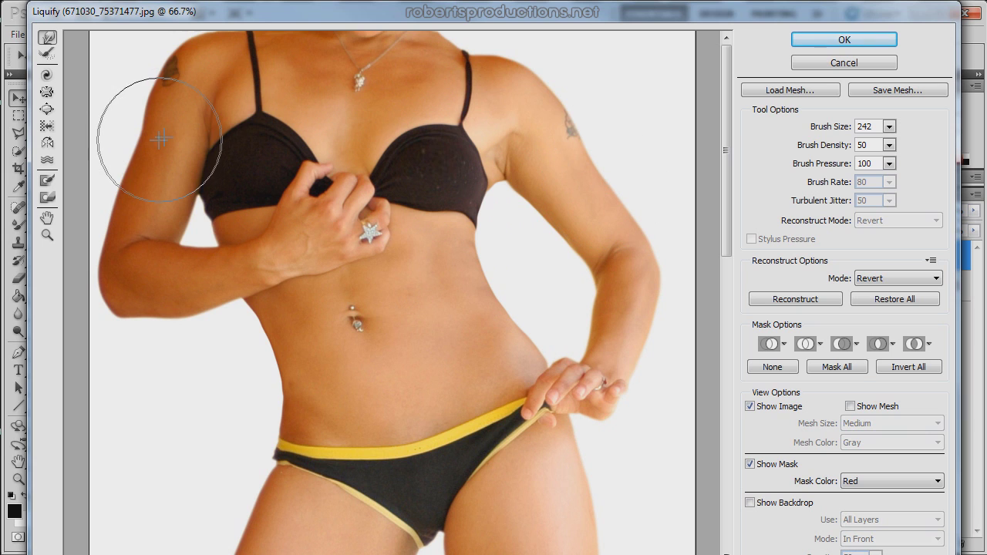
click(835, 131)
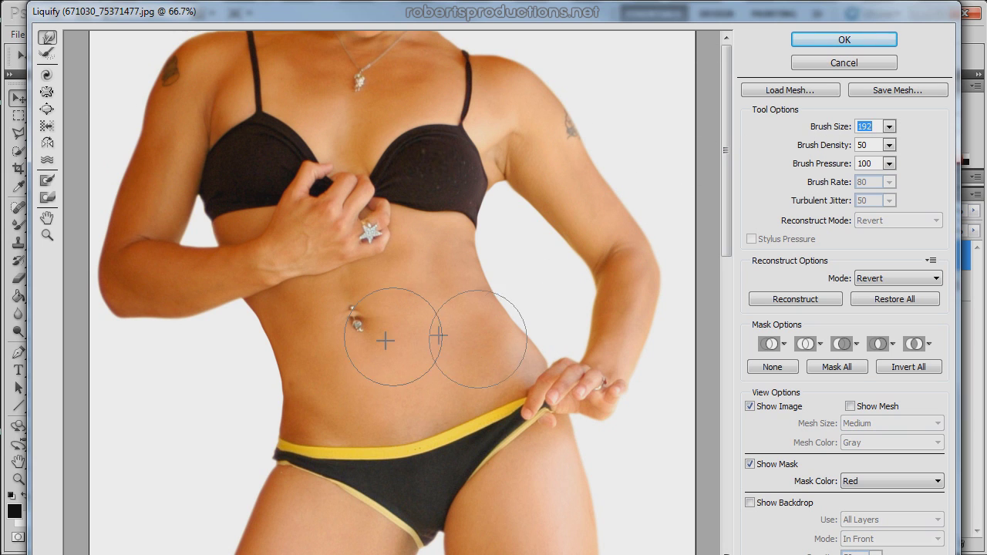
scroll(378, 347, down, 5)
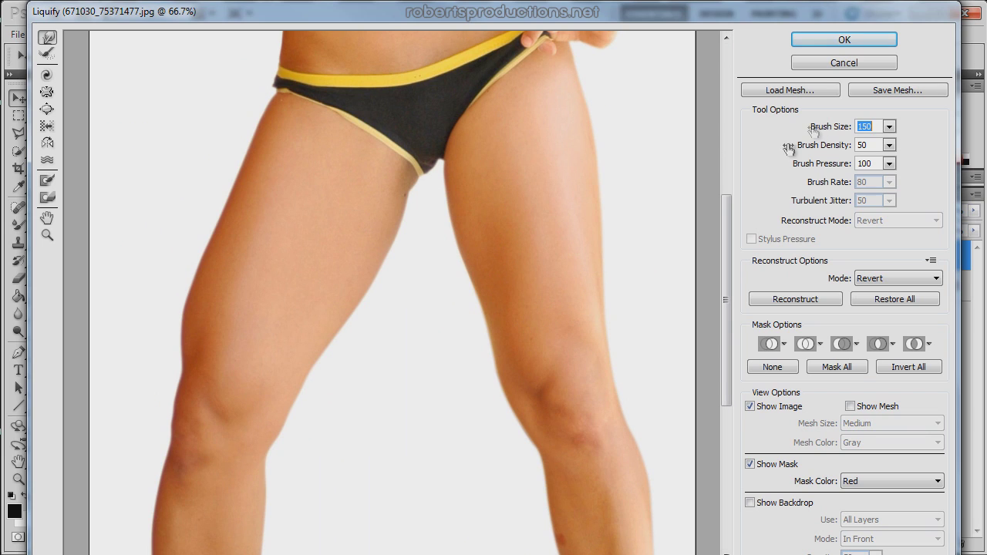
mouse_move(404, 259)
mouse_down()
mouse_move(415, 228)
mouse_move(412, 203)
mouse_move(382, 298)
mouse_move(383, 281)
mouse_move(331, 363)
mouse_move(379, 274)
mouse_up()
key(bracketleft)
key(bracketleft)
key(bracketleft)
key(bracketleft)
key(bracketleft)
key(bracketleft)
key(bracketleft)
key(bracketleft)
key(bracketleft)
key(bracketleft)
key(bracketleft)
key(bracketleft)
key(bracketleft)
mouse_move(423, 185)
mouse_down()
mouse_move(422, 167)
mouse_move(409, 213)
mouse_up()
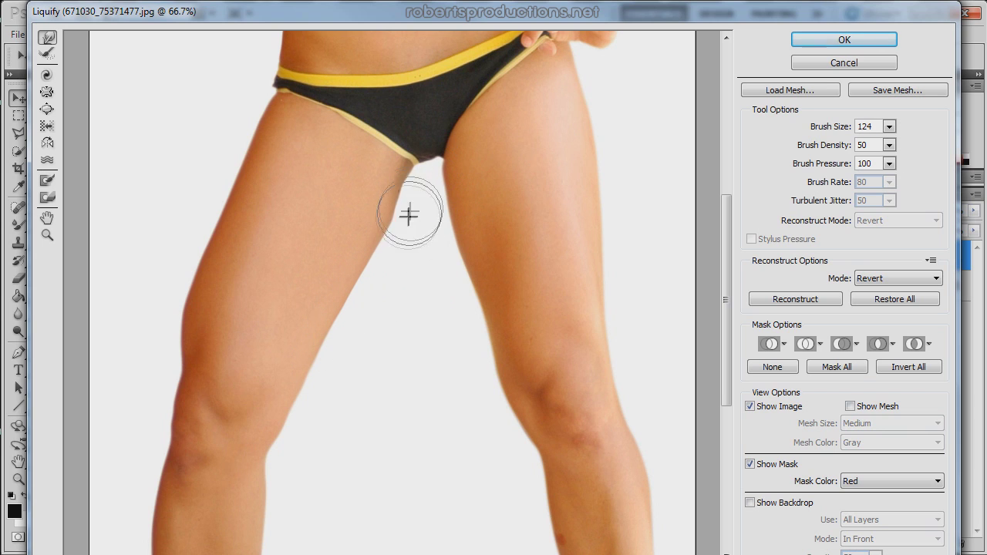
Push the outer edge of the same thigh inward from hip to knee with the Forward Warp tool at brush size 124
scroll(383, 274, up, 1)
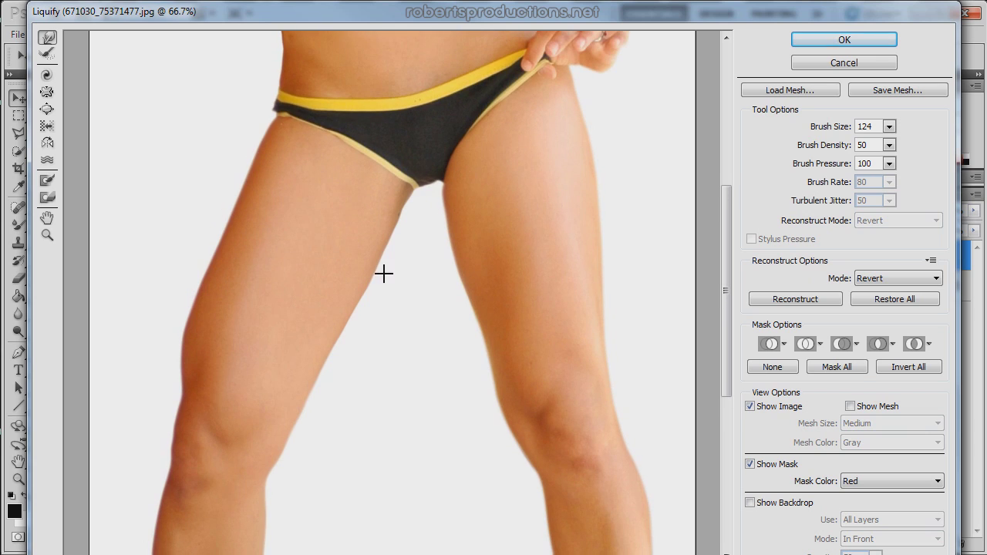
scroll(384, 274, down, 1)
mouse_move(243, 113)
mouse_down()
mouse_move(256, 116)
mouse_move(243, 147)
mouse_move(250, 101)
mouse_up()
mouse_move(230, 174)
mouse_down()
mouse_move(253, 134)
mouse_move(227, 177)
mouse_up()
drag(211, 210, 218, 205)
drag(196, 237, 201, 233)
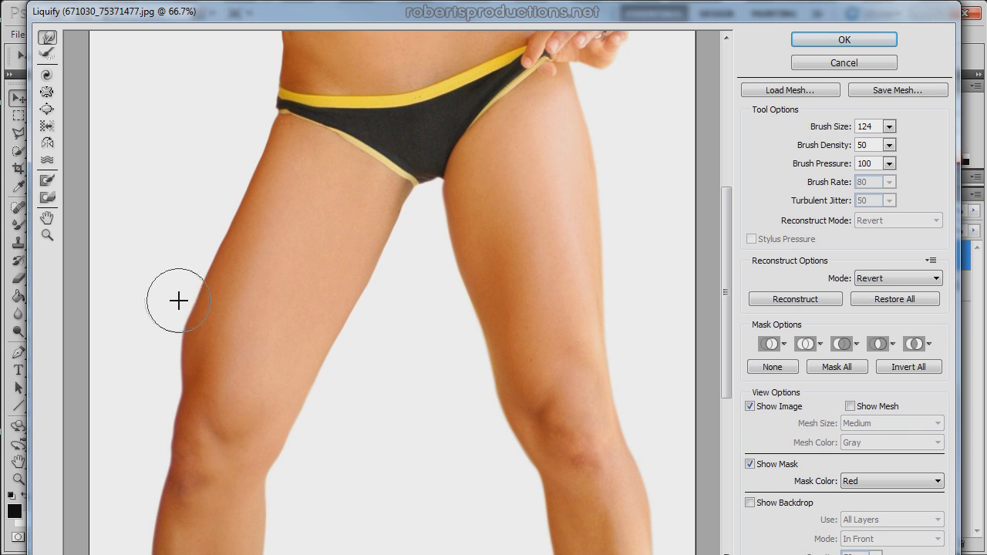
drag(166, 334, 174, 317)
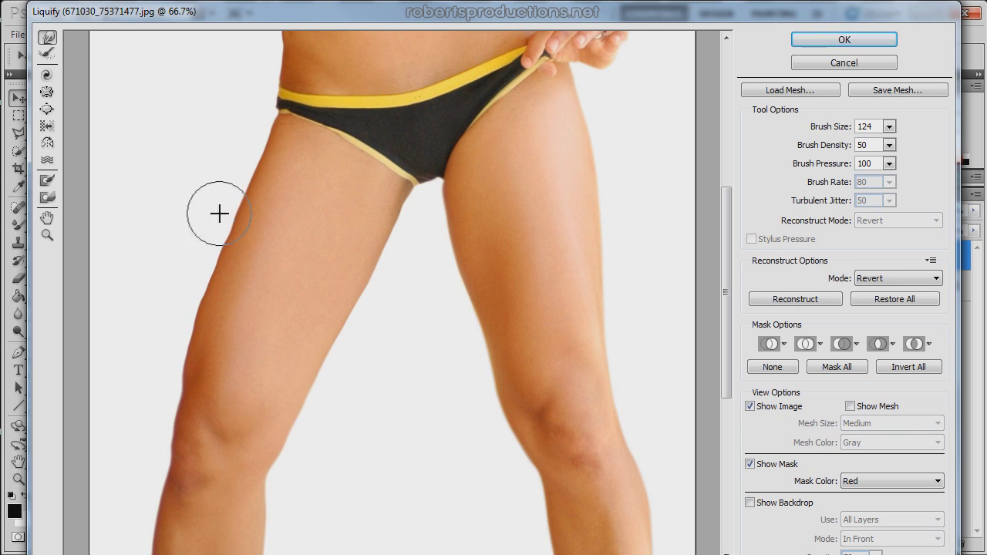
Smooth the bulge on the inner calf of the same leg with the Forward Warp tool
scroll(355, 434, down, 3)
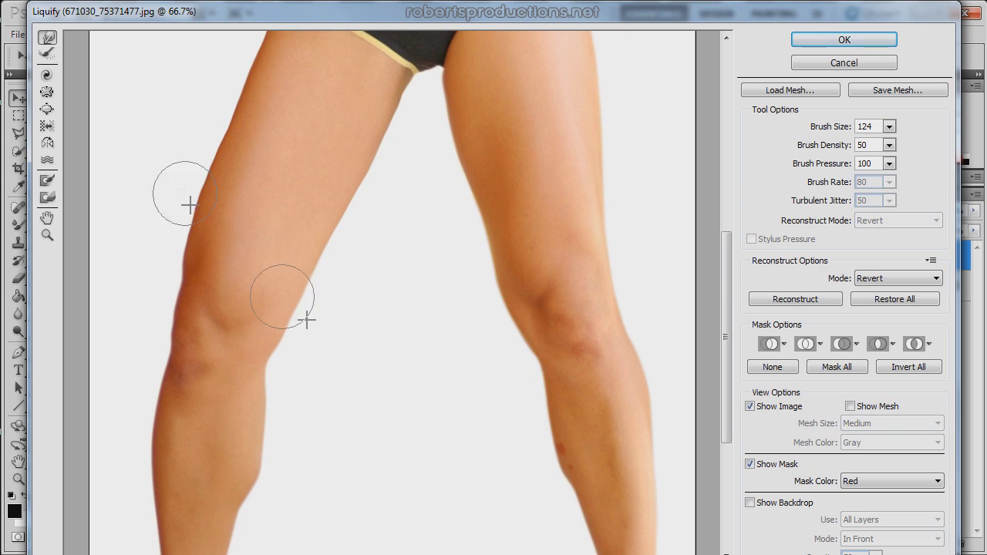
scroll(307, 319, down, 3)
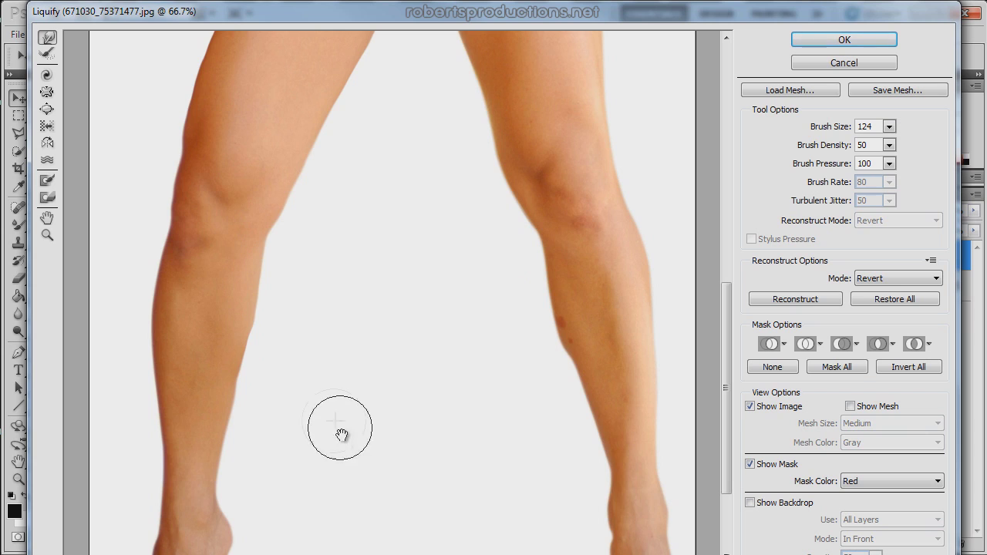
mouse_move(342, 435)
mouse_down()
mouse_move(397, 346)
mouse_move(421, 469)
mouse_move(624, 522)
mouse_up()
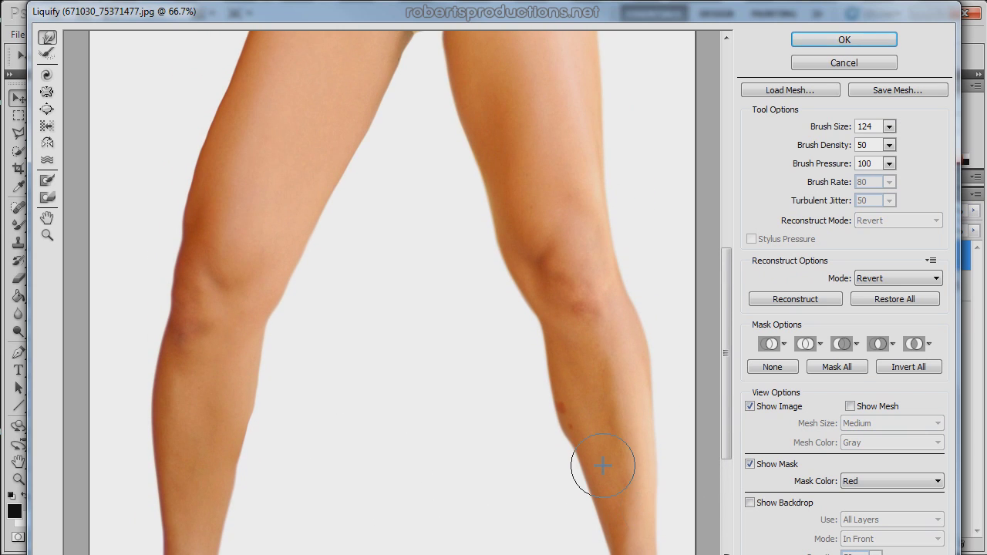
Toggle the backdrop display of all layers to compare the reshaped figure with the original, leaving it off
click(750, 503)
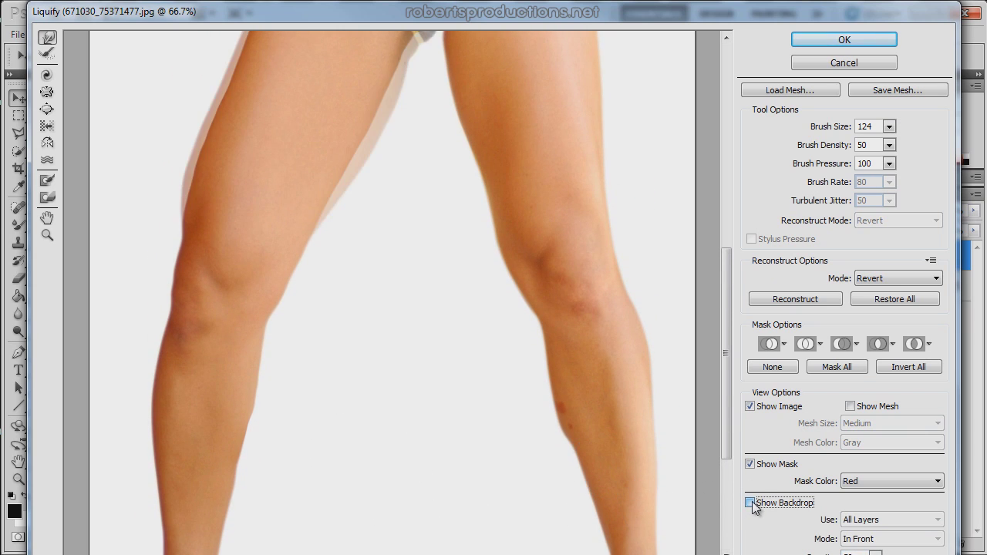
click(753, 503)
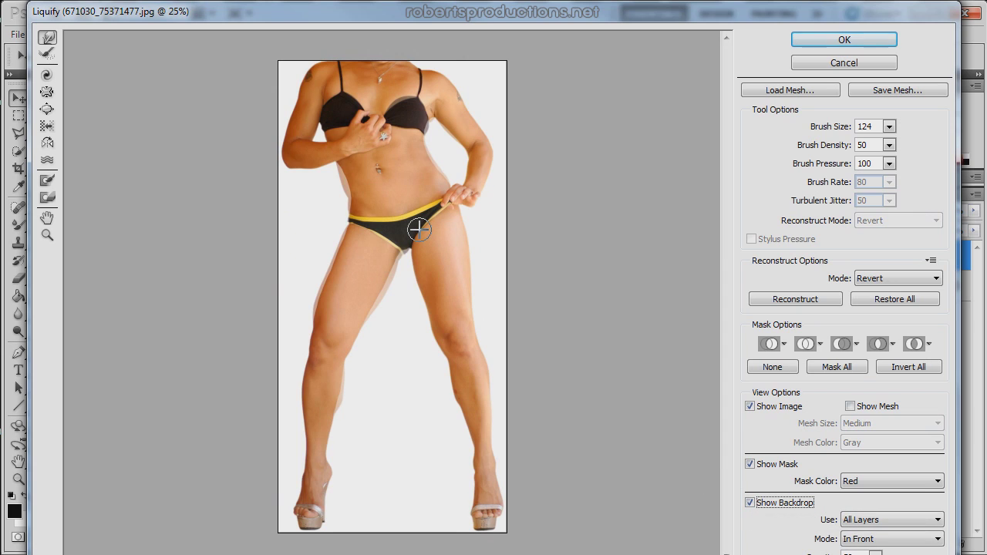
click(750, 503)
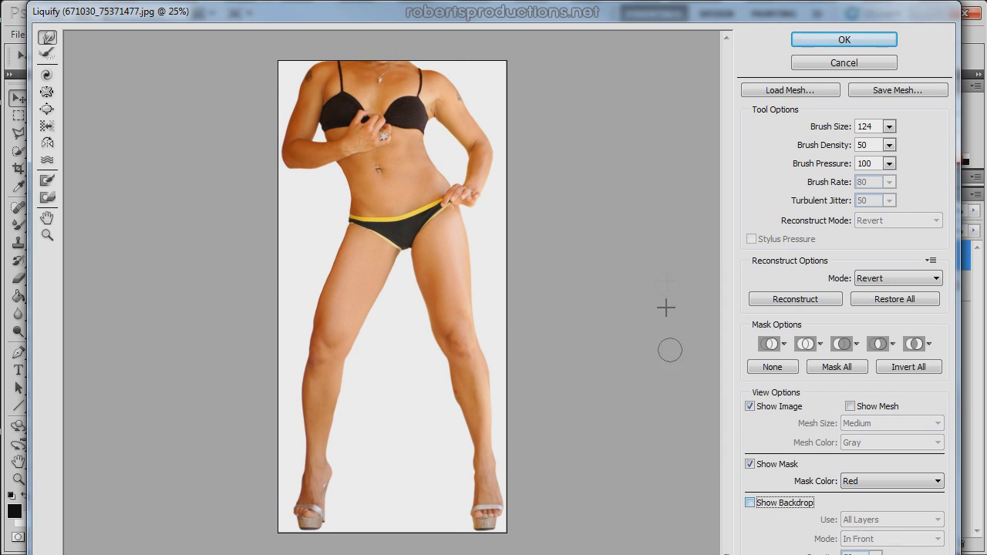
Apply the Liquify changes and compare before and after by toggling the Background copy layer's visibility
click(815, 39)
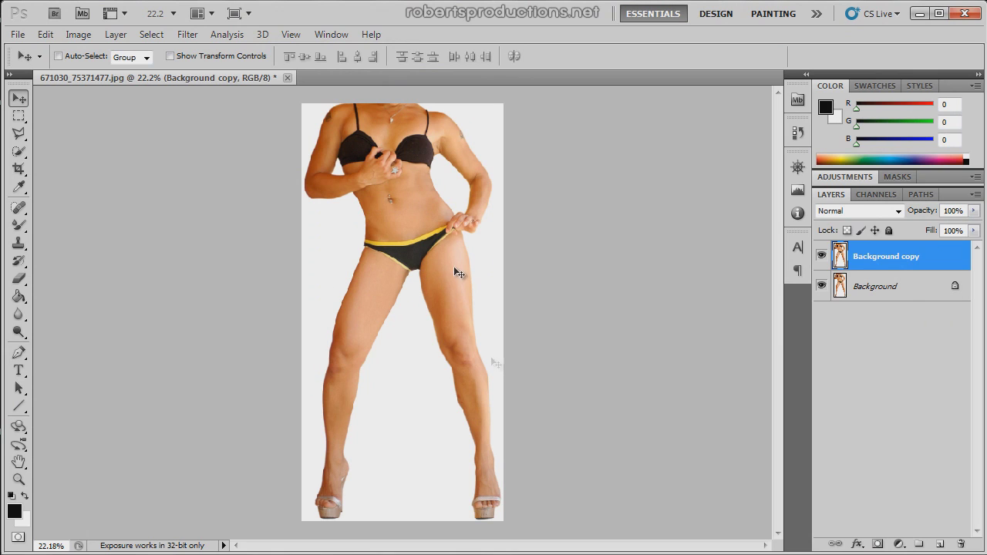
click(822, 259)
click(821, 258)
click(822, 255)
click(822, 255)
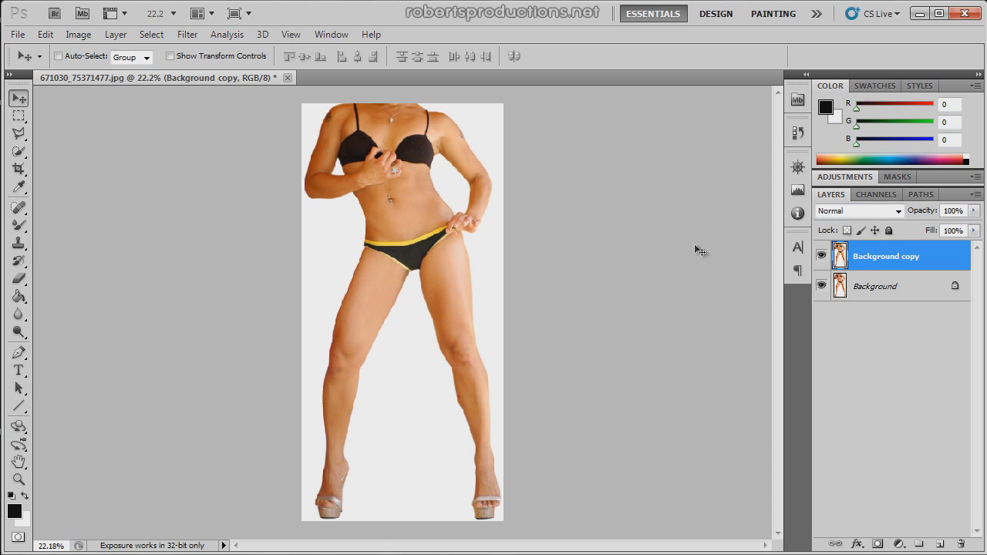